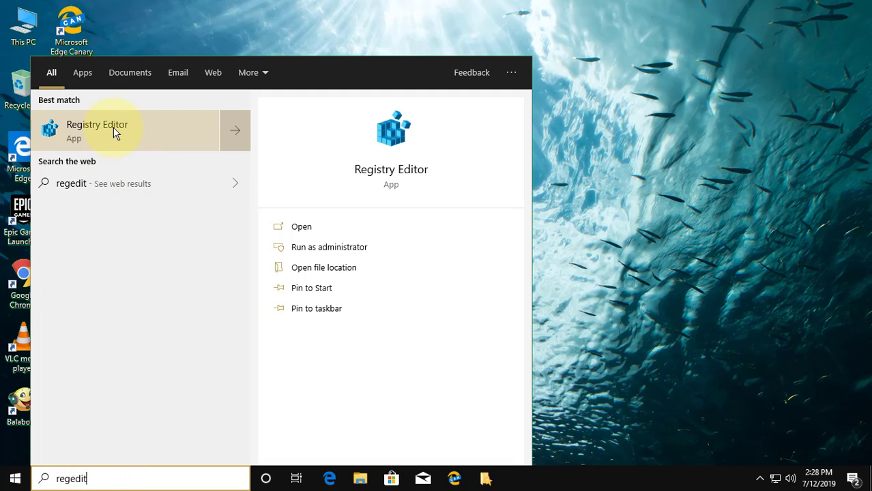
Launch Registry Editor as administrator and allow it to make changes to the device
right_click(113, 128)
left_click(156, 140)
left_click(158, 141)
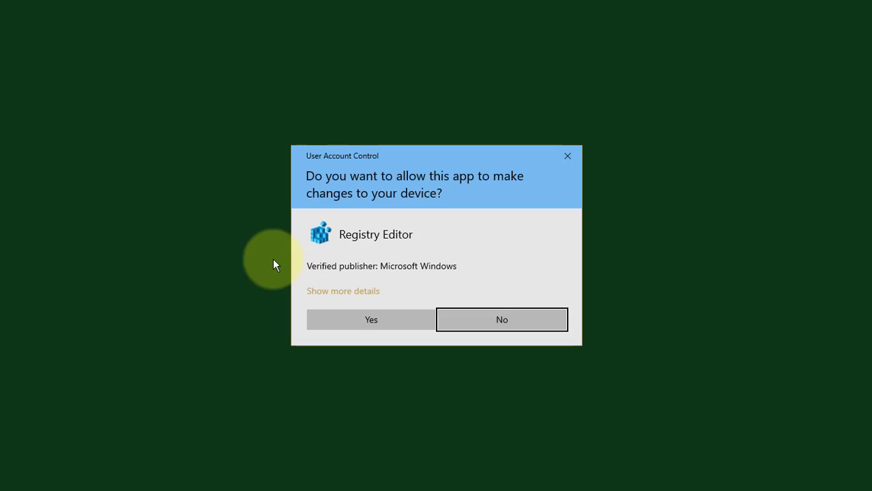
left_click(382, 324)
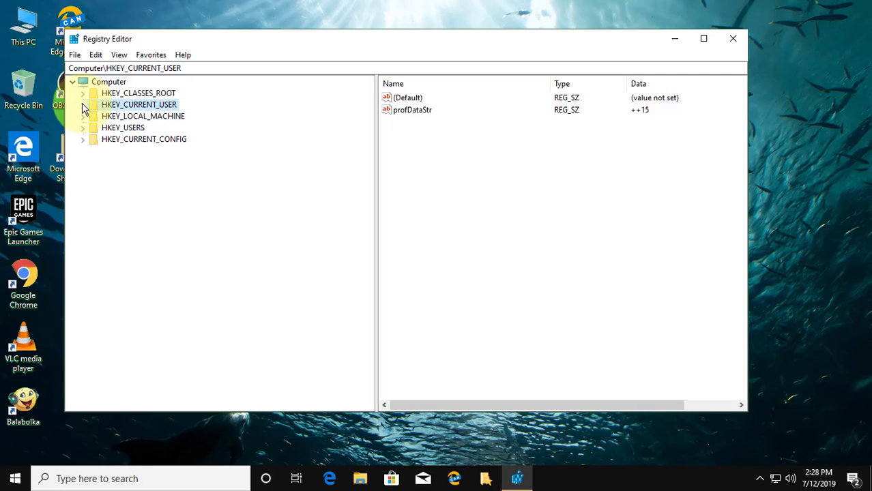
Expand the registry tree down to HKEY_LOCAL_MACHINE\SOFTWARE\Policies\Microsoft\Windows
left_click(144, 117)
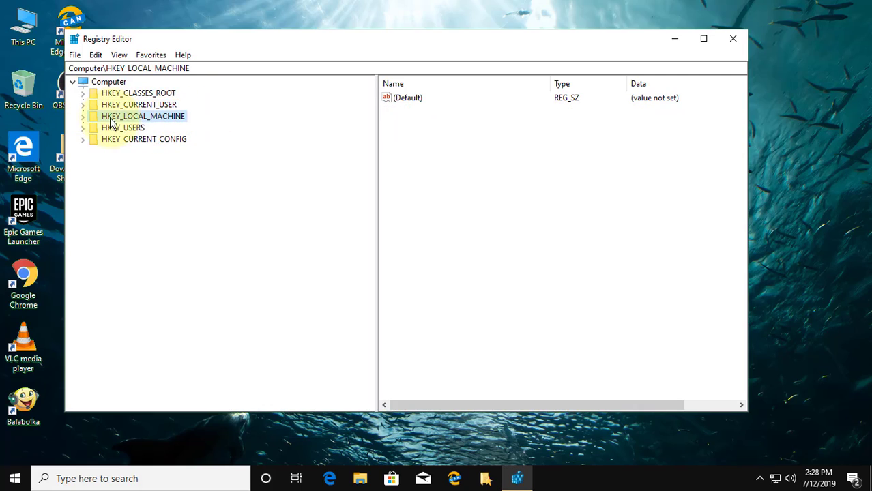
left_click(82, 116)
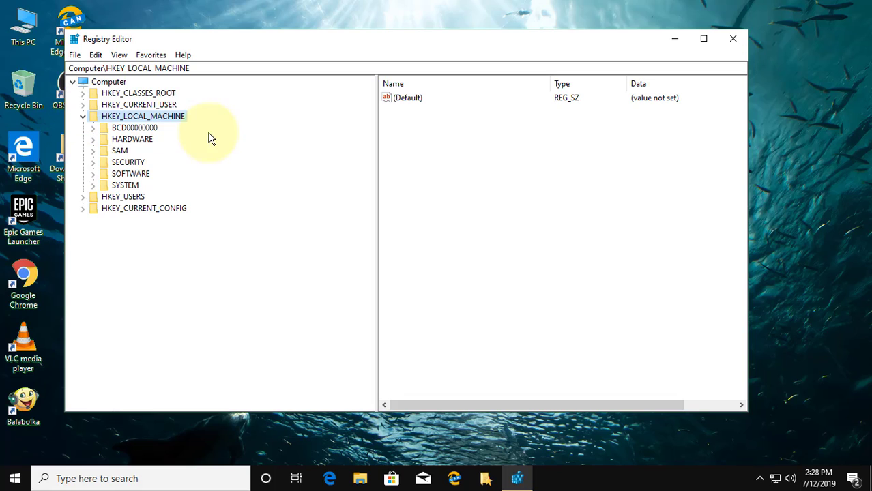
left_click(130, 174)
left_click(92, 174)
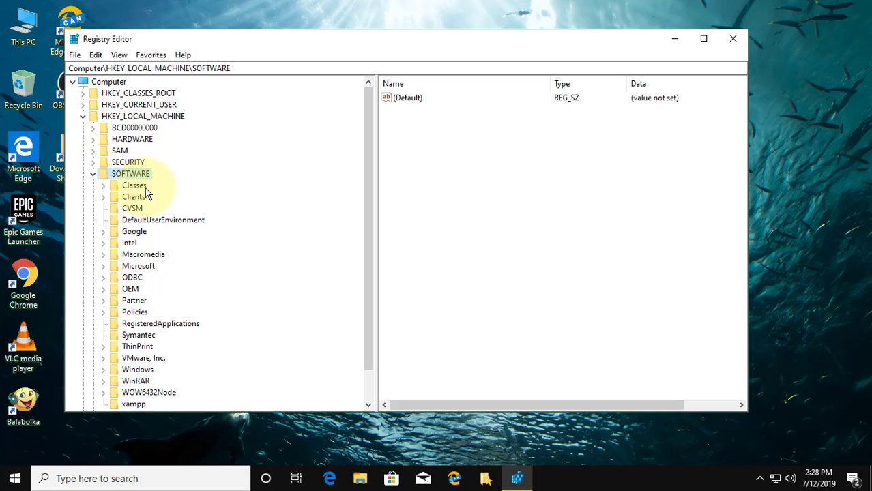
scroll(146, 193, "down", 1)
left_click(135, 277)
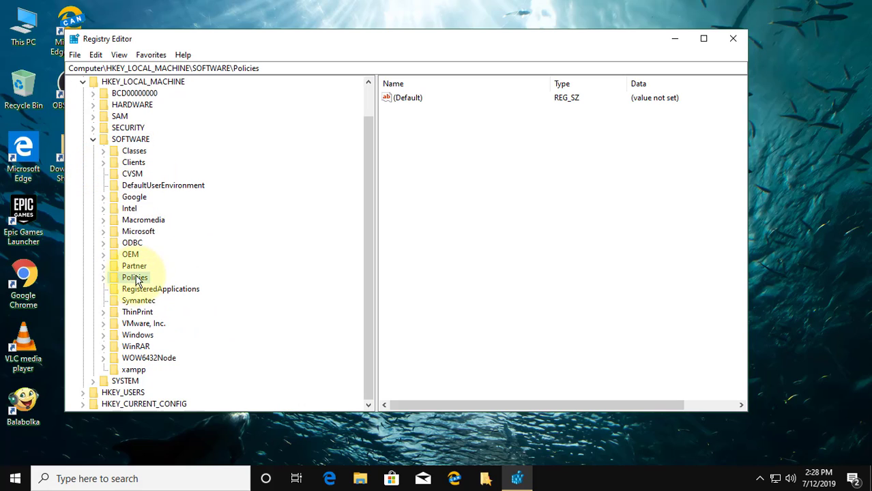
left_click(104, 278)
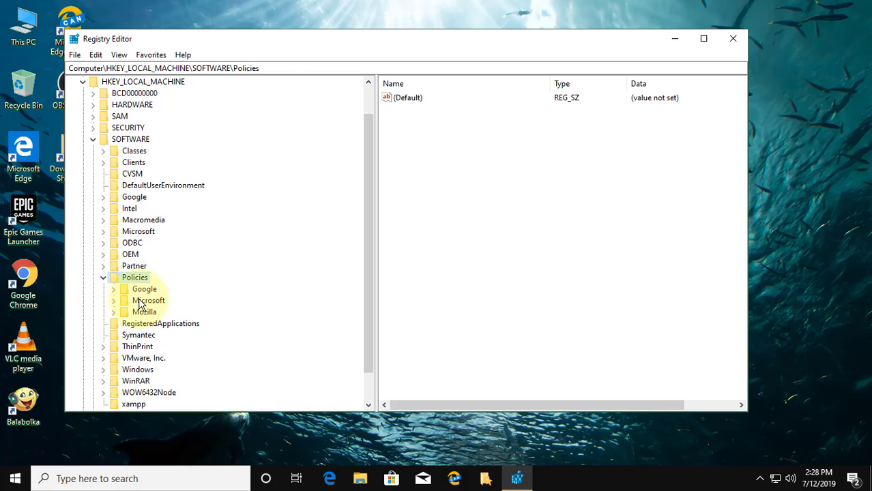
left_click(144, 301)
left_click(114, 302)
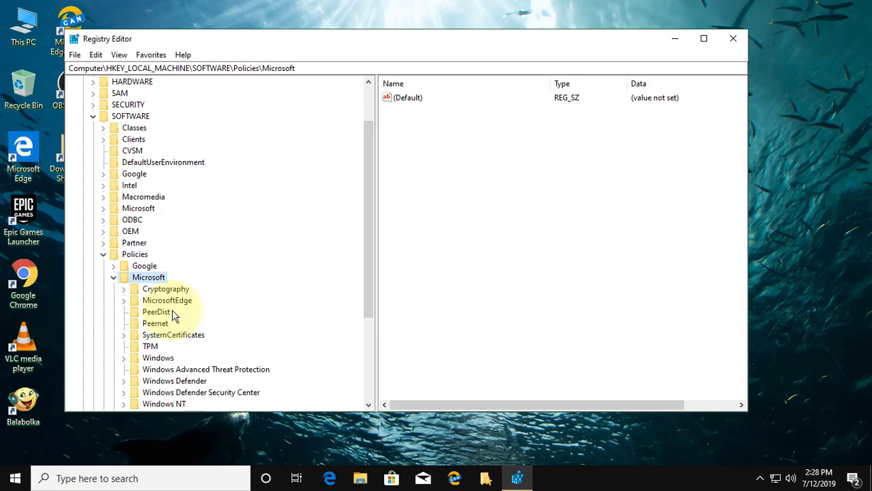
scroll(172, 311, "down", 2)
left_click(136, 290)
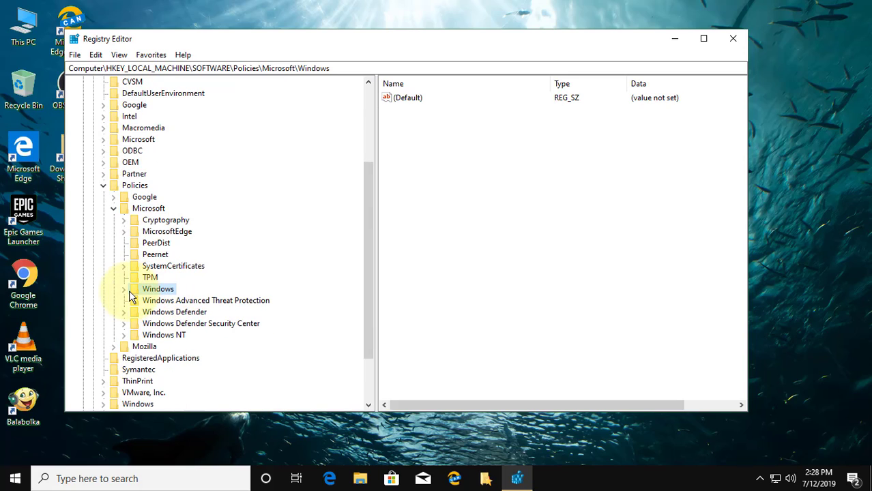
double_click(129, 290)
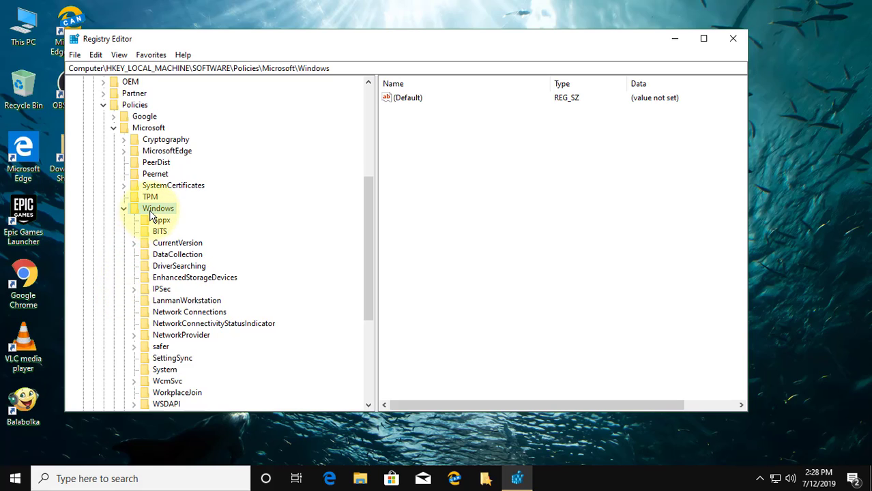
Create a new key named LocationAndSensors under the Policies\Microsoft\Windows key
scroll(157, 198, "down", 1)
right_click(159, 177)
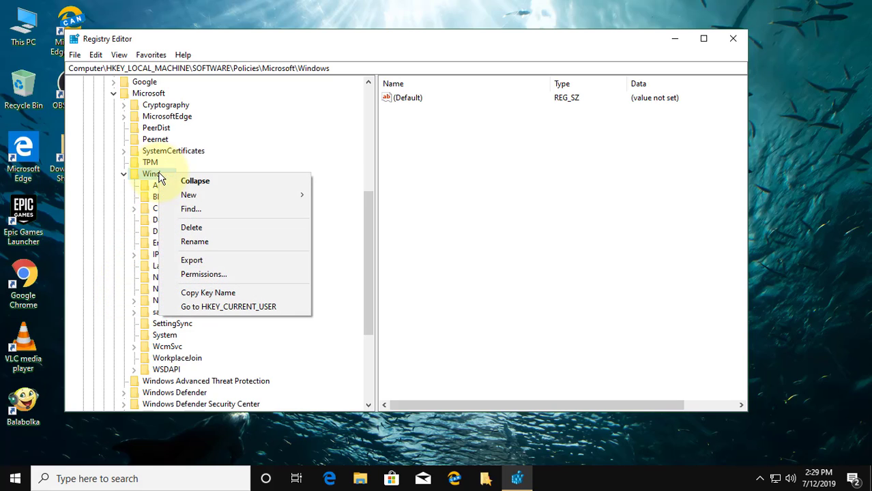
mouse_move(189, 198)
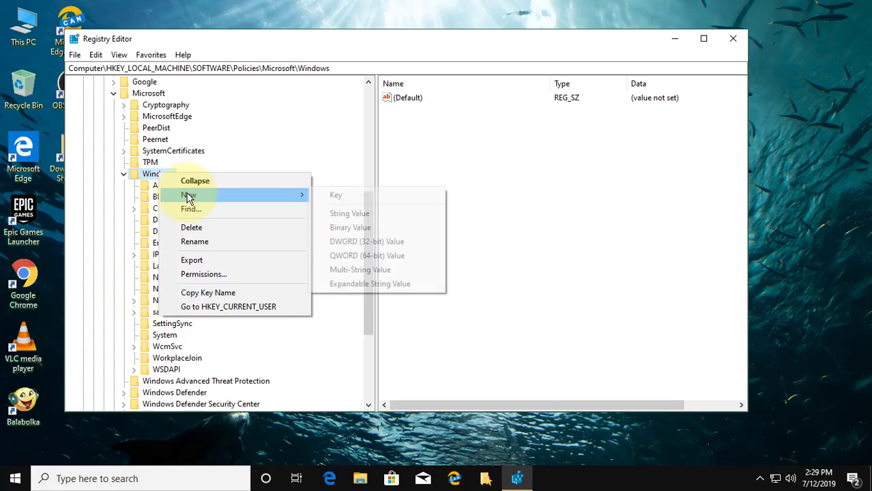
left_click(334, 195)
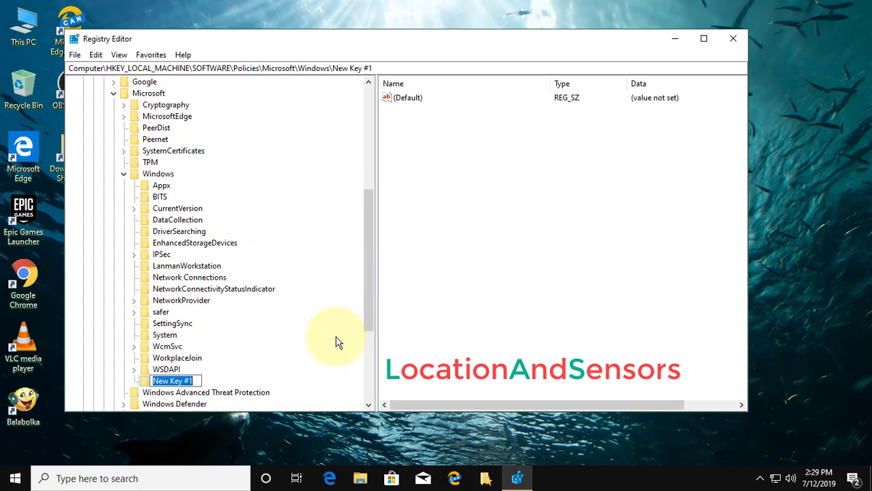
type("Loca")
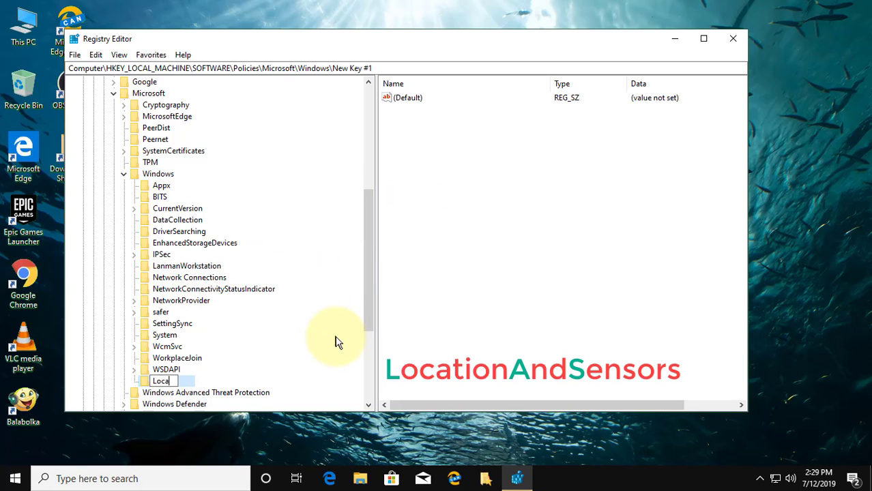
type("tionAndSensor")
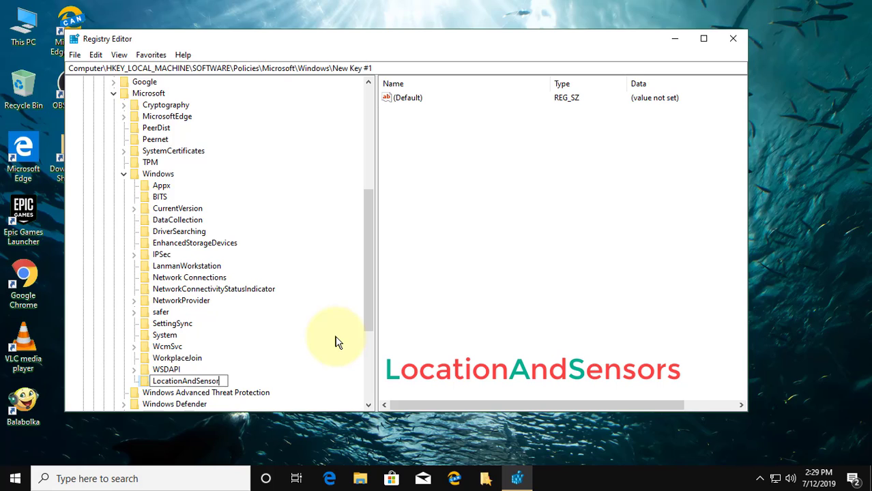
type("s")
key("Return")
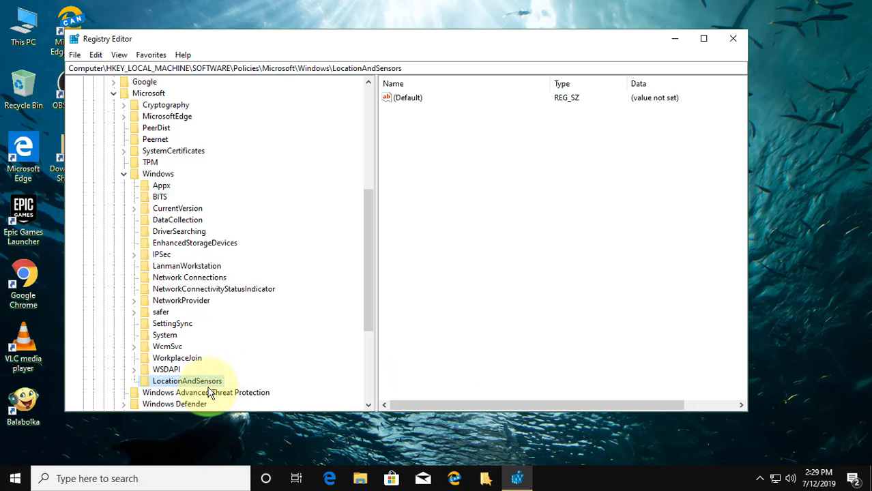
Create a DWORD (32-bit) value named DisableLocation in the LocationAndSensors key and accept 0 as its value data
right_click(438, 136)
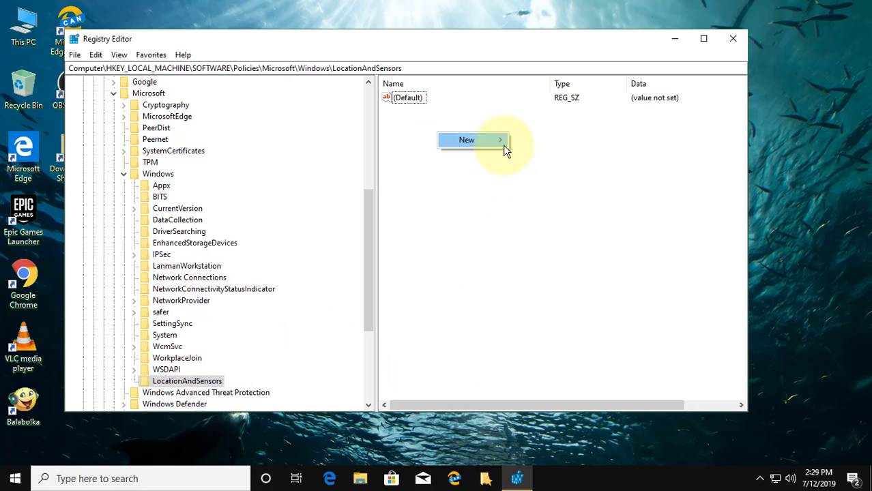
mouse_move(481, 150)
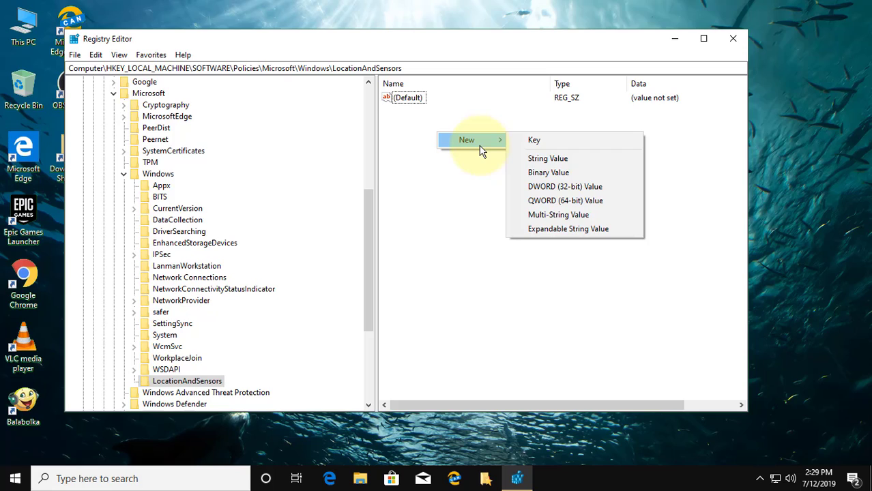
left_click(563, 191)
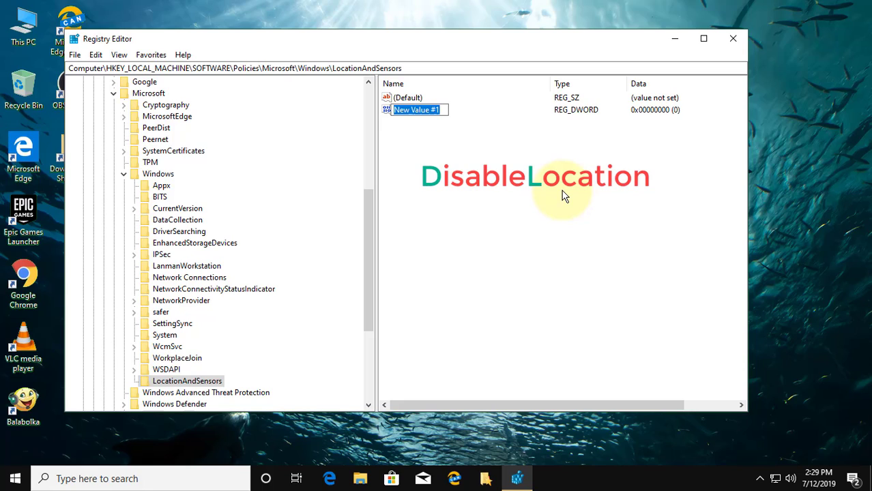
type("Disable")
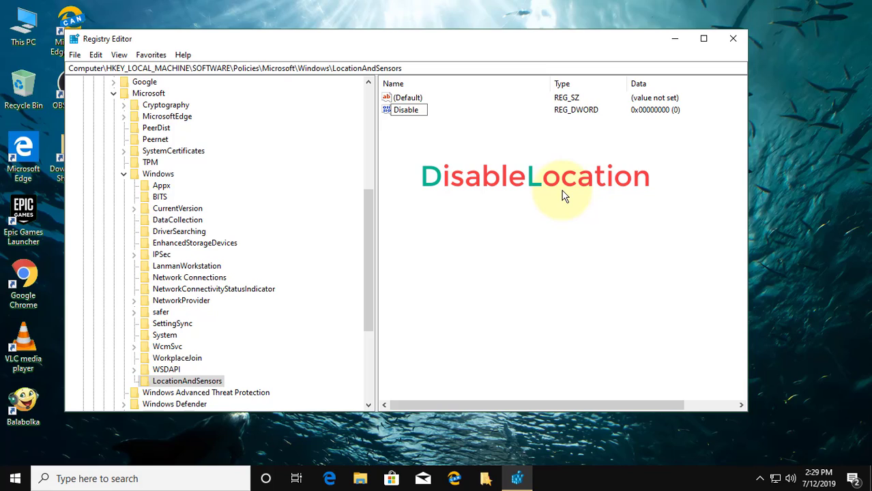
type("Location")
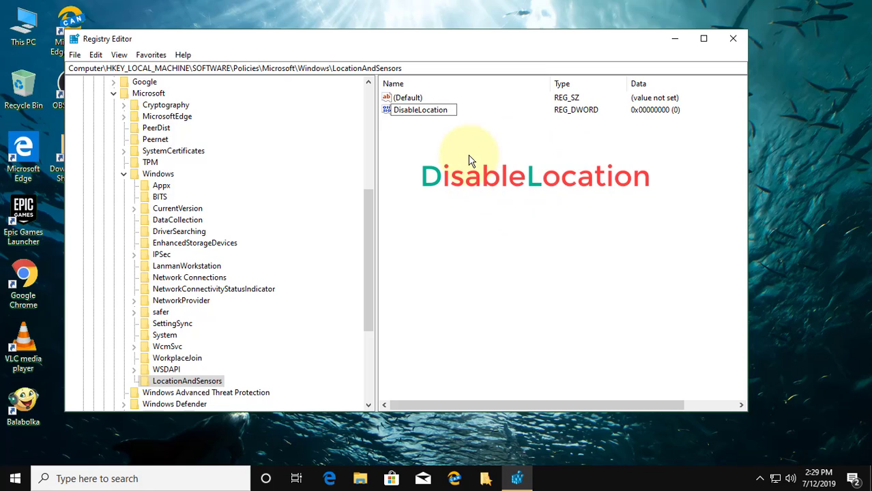
key("Return")
double_click(427, 109)
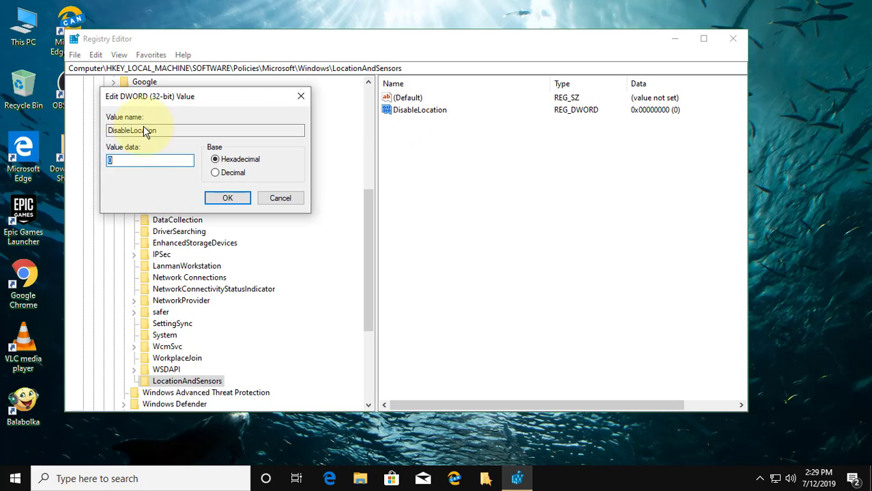
left_click(220, 201)
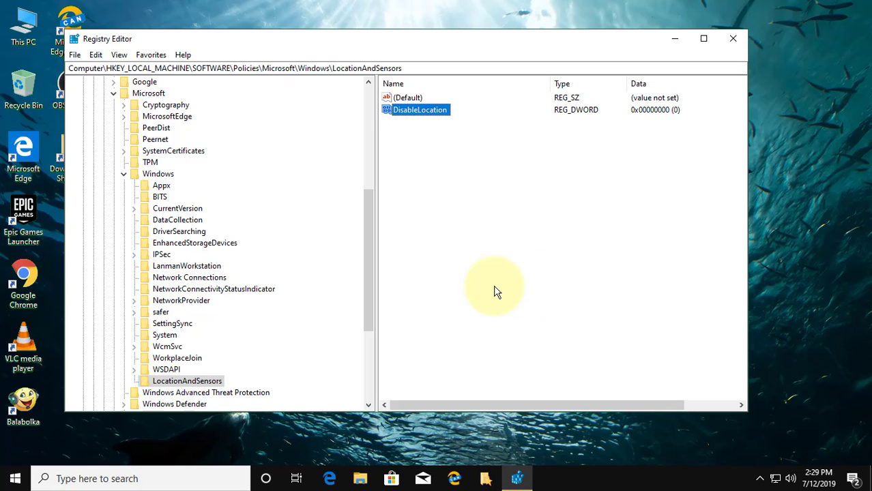
Collapse the expanded registry branches from Windows back up to HKEY_LOCAL_MACHINE
left_click(124, 176)
left_click(112, 141)
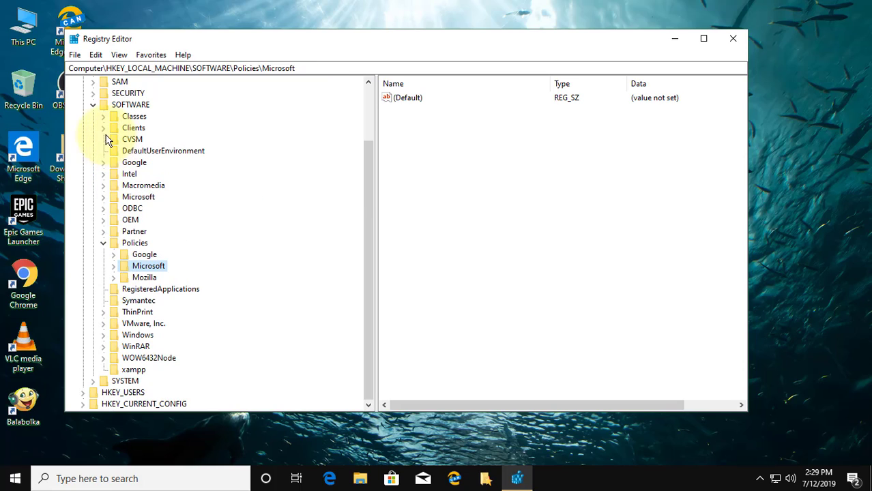
left_click(102, 242)
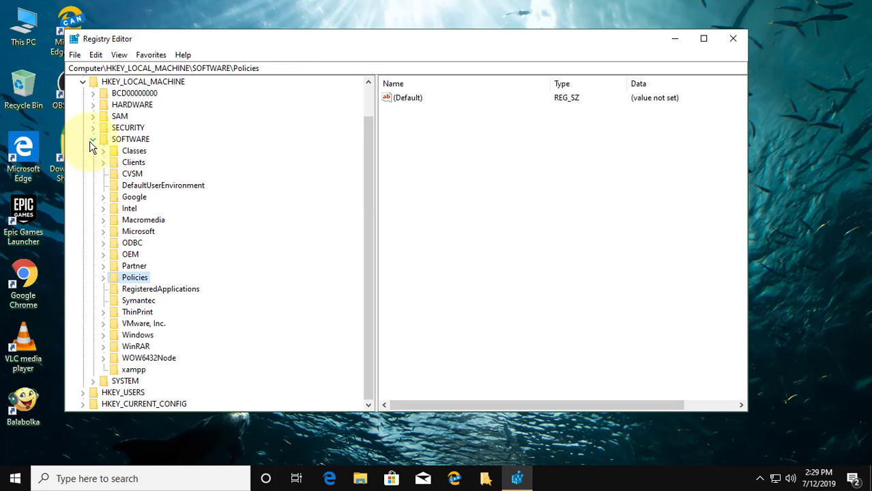
left_click(93, 140)
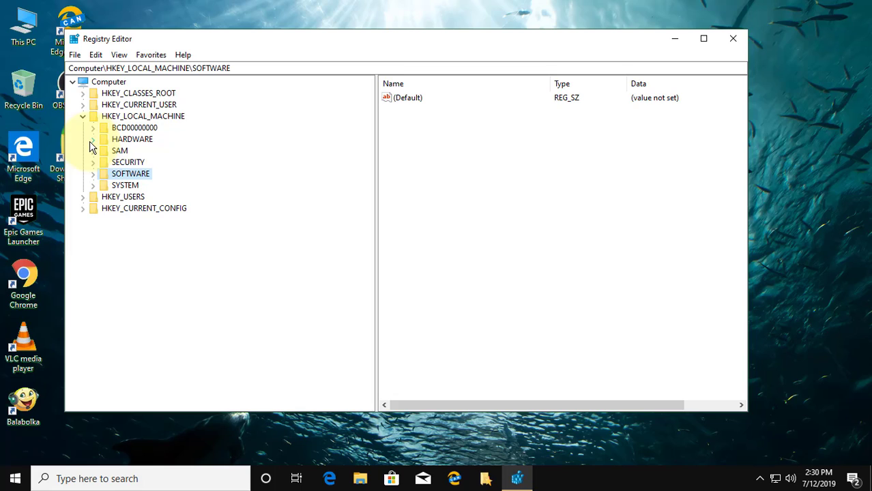
left_click(83, 116)
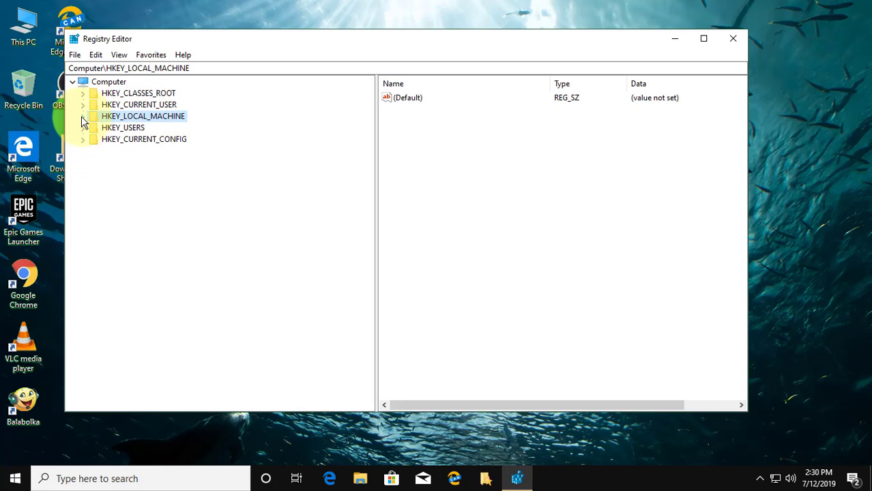
Navigate the registry tree again to HKEY_LOCAL_MACHINE\SOFTWARE\Policies\Microsoft\Windows and expand its subkeys
left_click(82, 116)
left_click(136, 176)
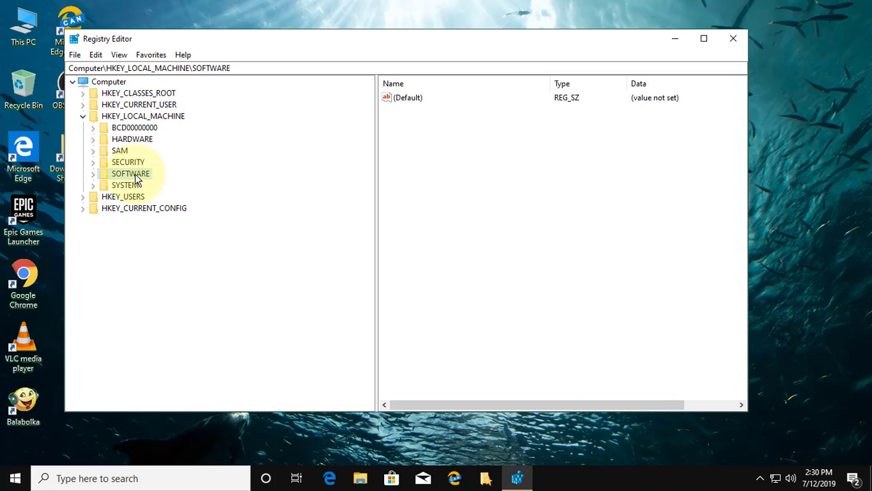
left_click(93, 176)
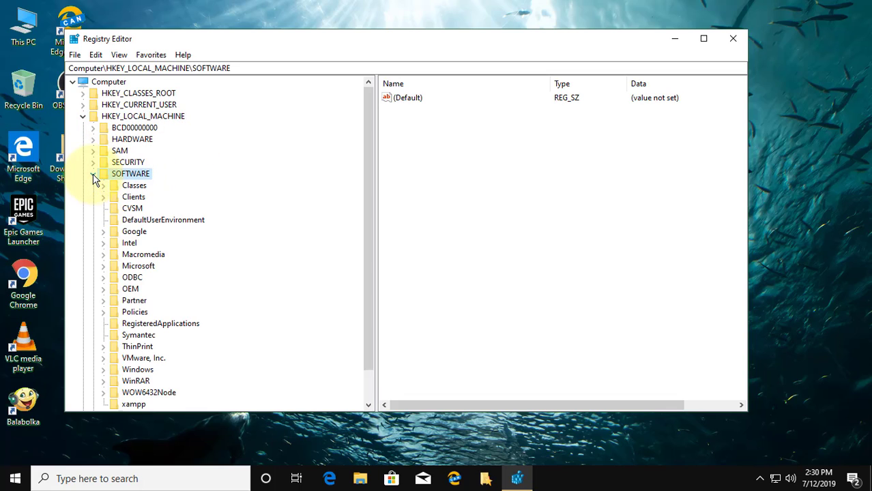
left_click(136, 312)
left_click(103, 313)
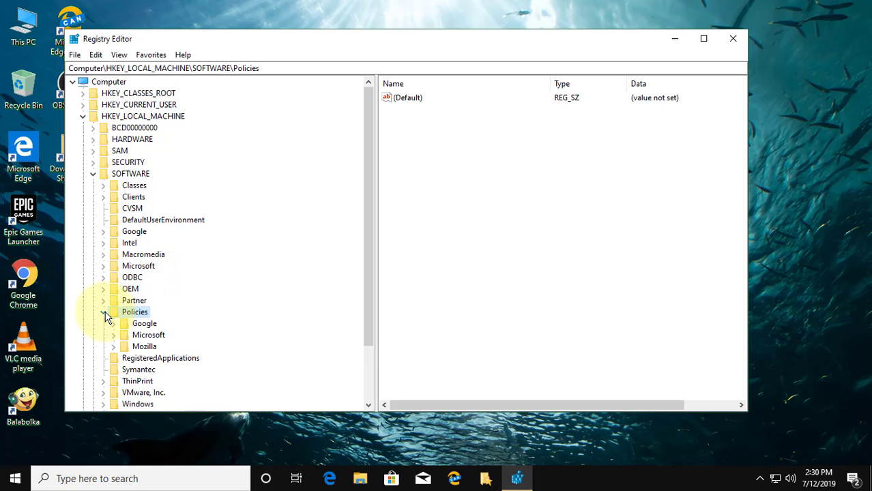
scroll(177, 315, "down", 2)
left_click(155, 267)
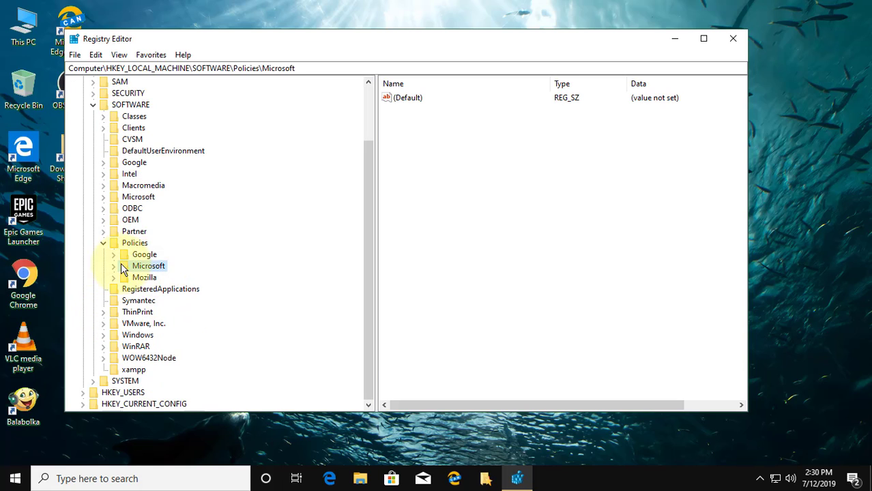
left_click(114, 266)
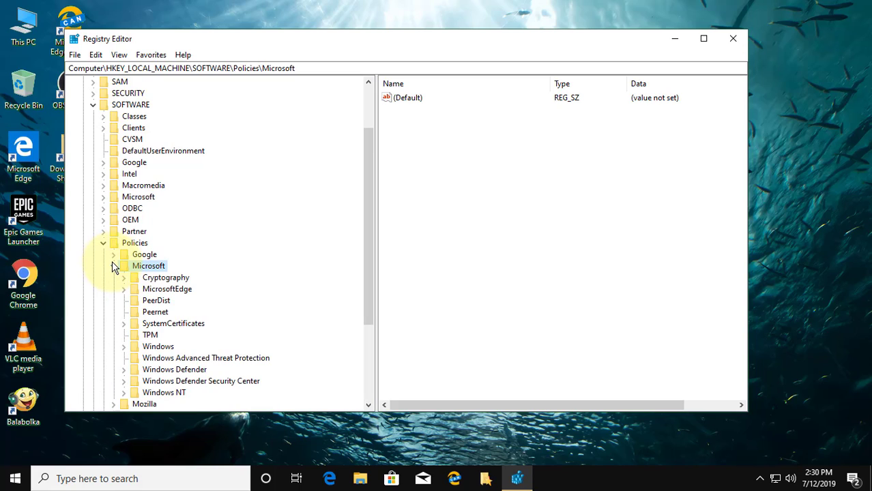
scroll(168, 308, "down", 1)
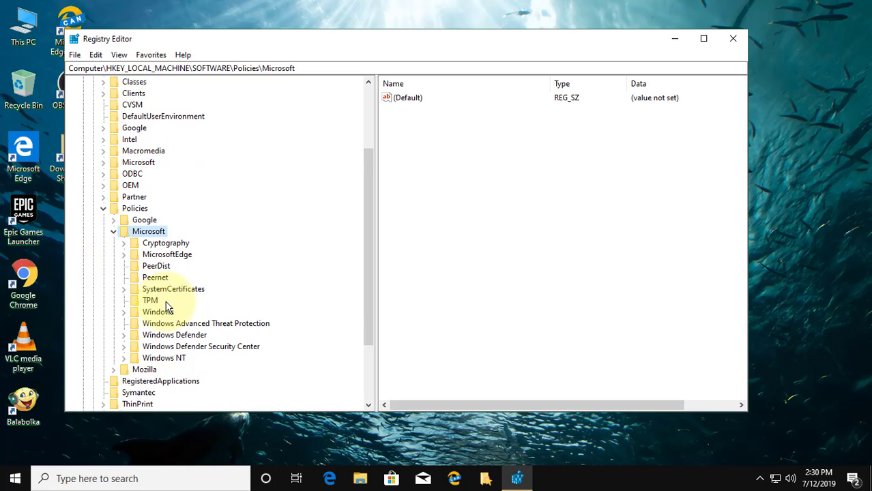
left_click(163, 312)
left_click(124, 314)
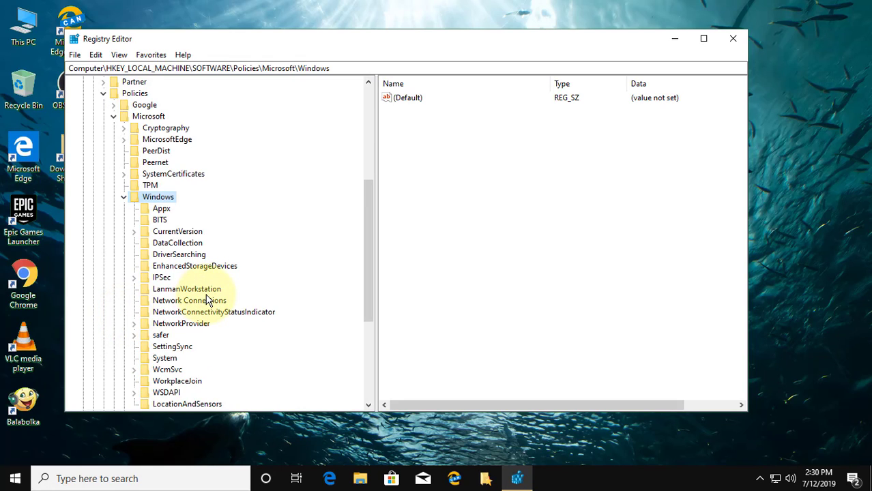
Create a new key named WindowsSearch under the Policies\Microsoft\Windows key
scroll(207, 300, "down", 1)
right_click(168, 166)
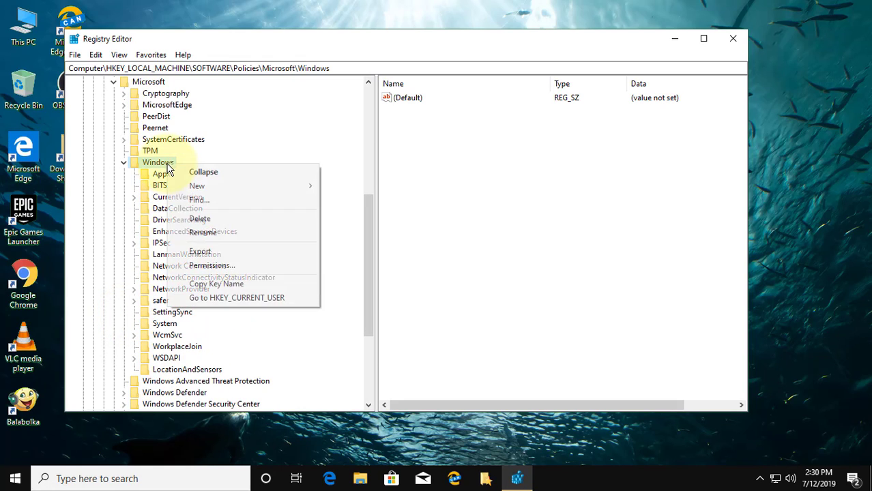
mouse_move(208, 185)
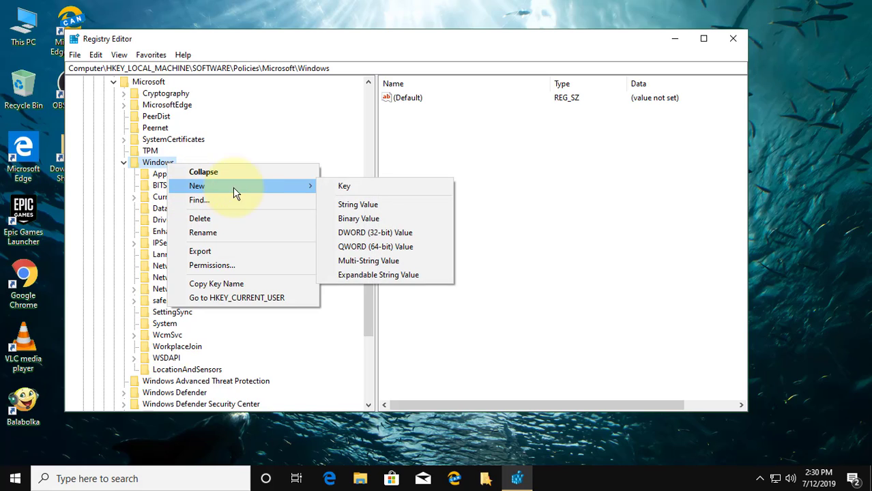
left_click(335, 186)
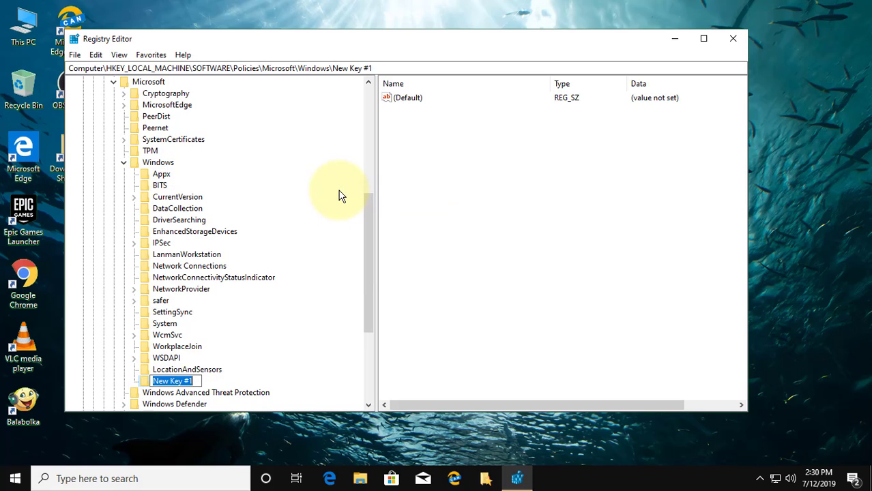
type("Win")
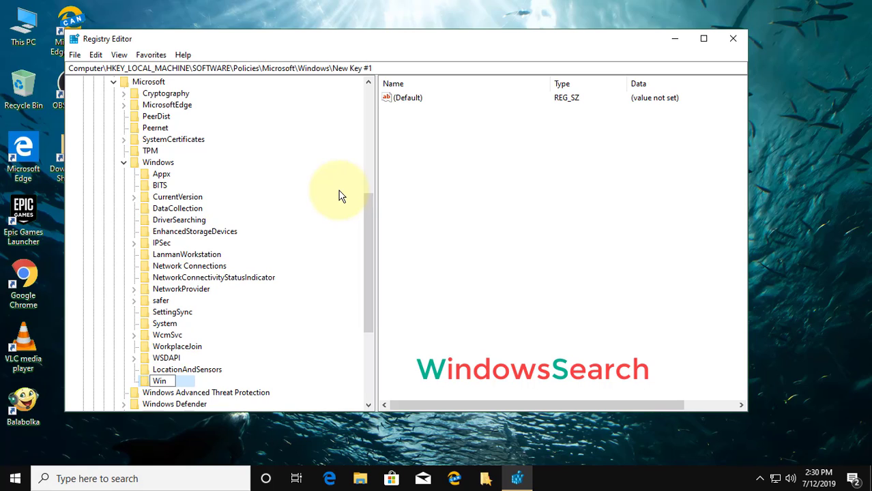
type("dowsSearch")
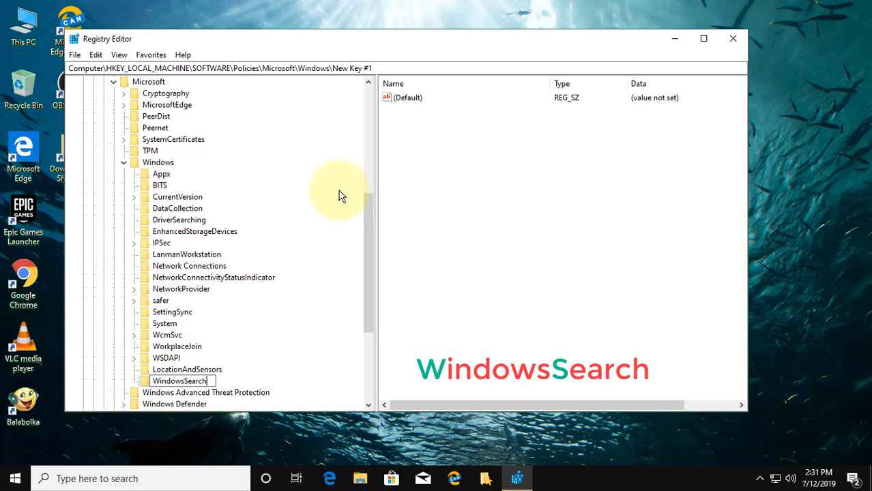
left_click(229, 386)
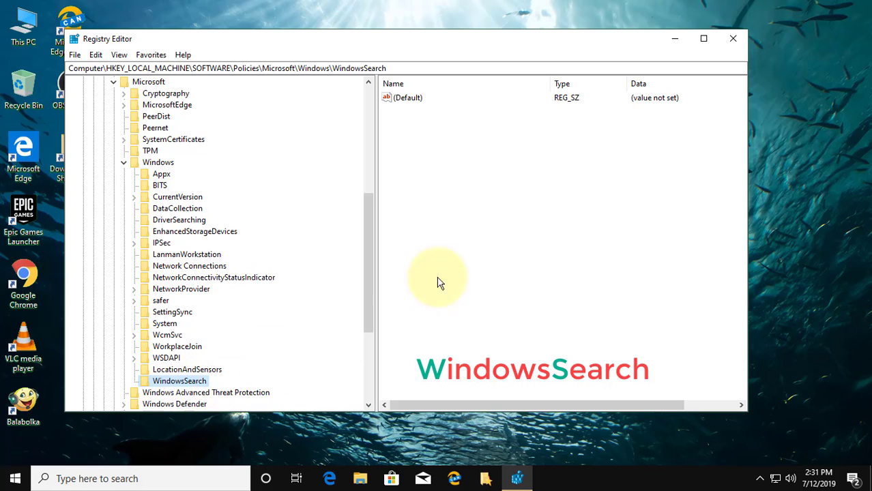
Create a DWORD (32-bit) value named AllowSearchToUseLocation in the WindowsSearch key
right_click(429, 146)
mouse_move(455, 164)
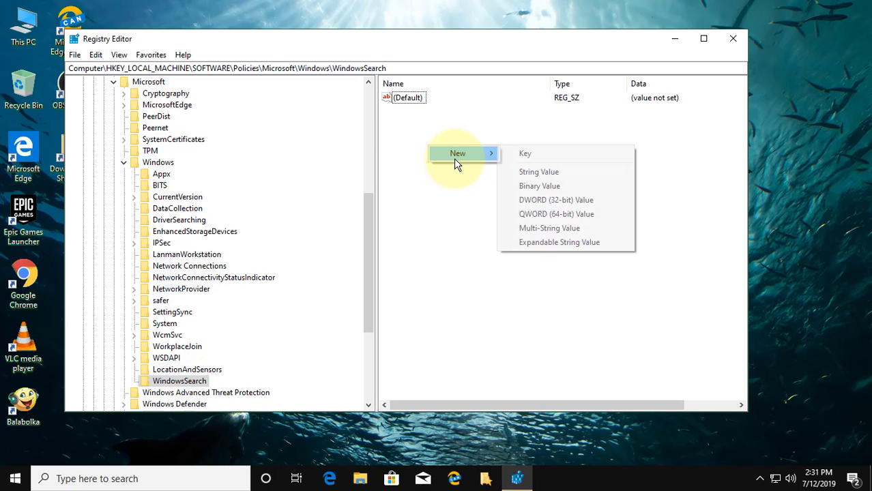
left_click(546, 201)
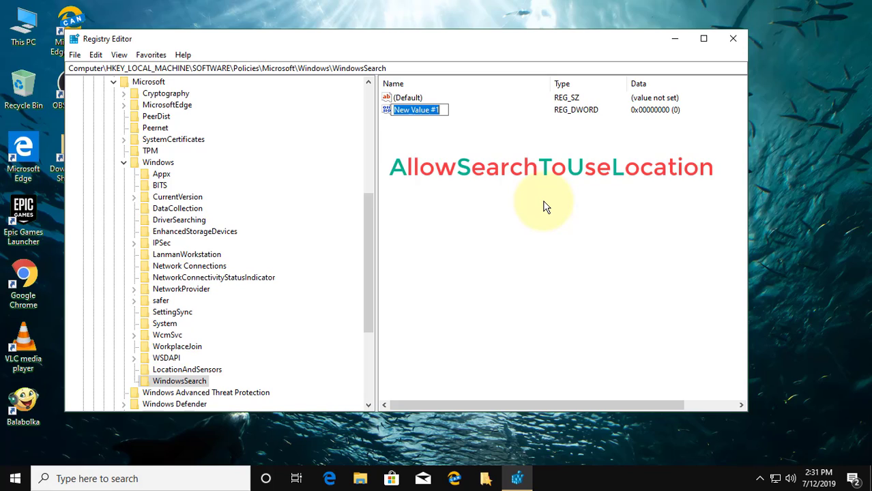
type("A")
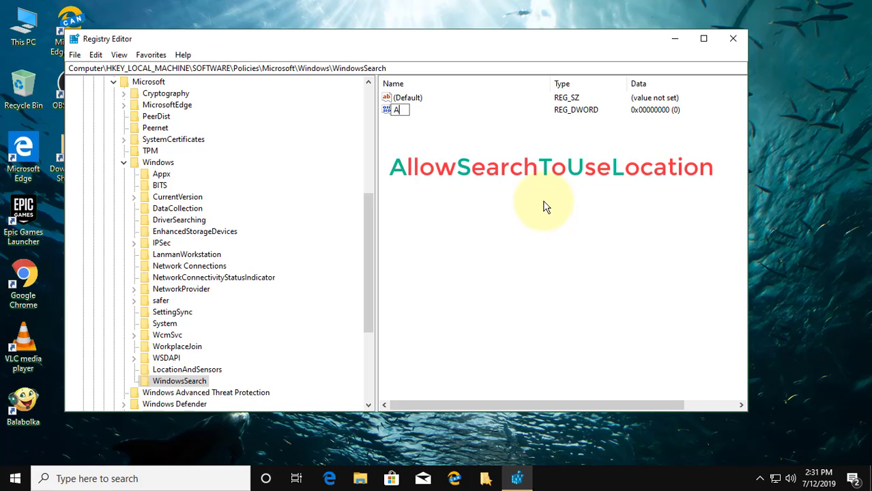
type("llowSearchToUseL")
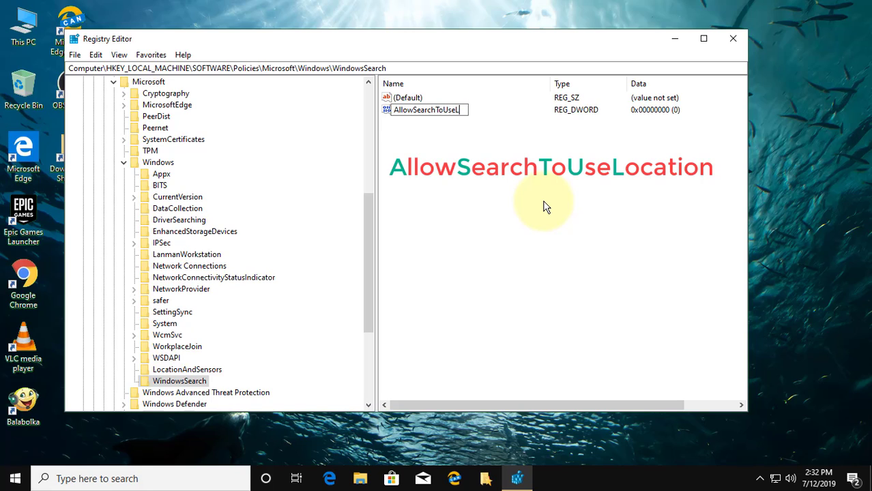
type("ation")
key("Return")
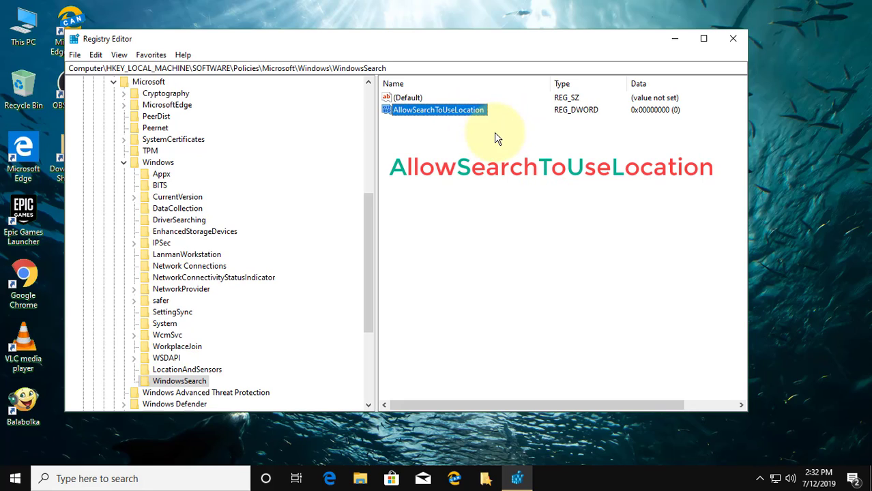
Set the value data of AllowSearchToUseLocation to 1
double_click(465, 114)
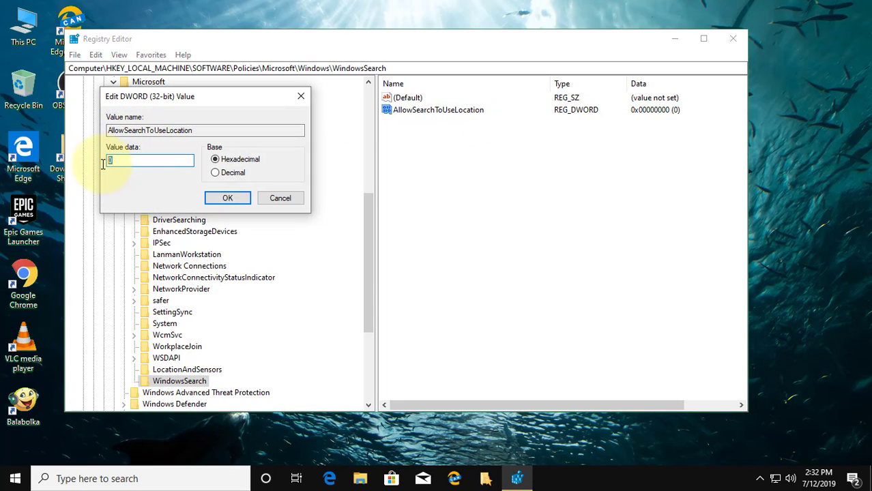
type("1")
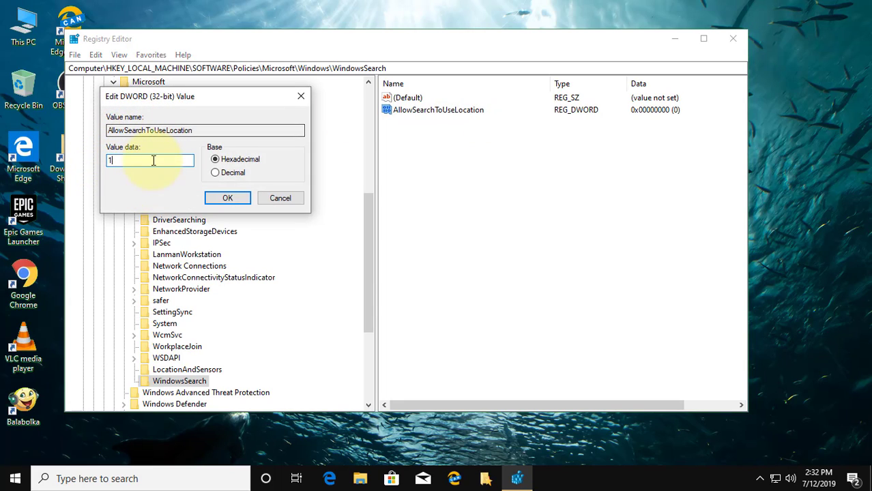
left_click(225, 197)
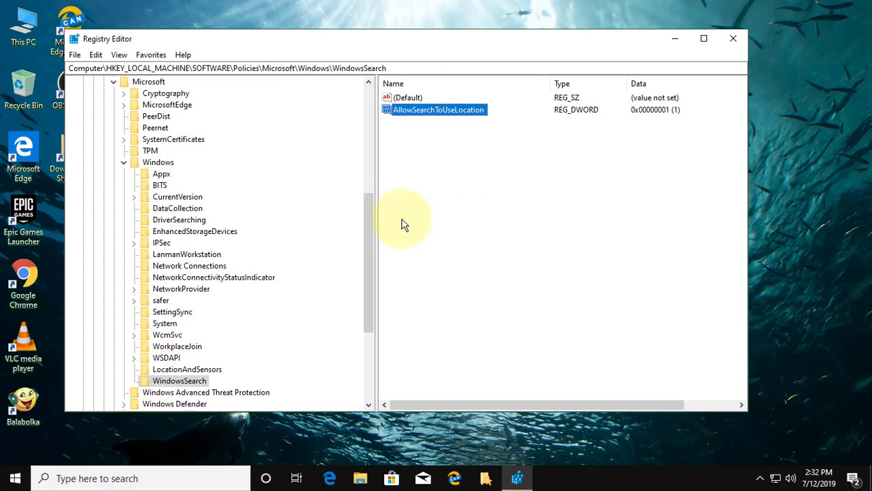
Collapse the registry branches from Windows up to HKEY_LOCAL_MACHINE and close the Registry Editor
left_click(124, 163)
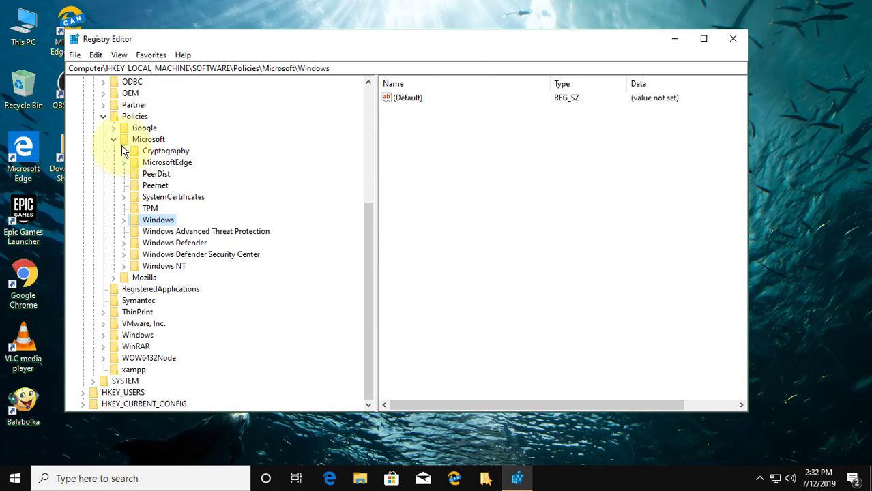
left_click(113, 139)
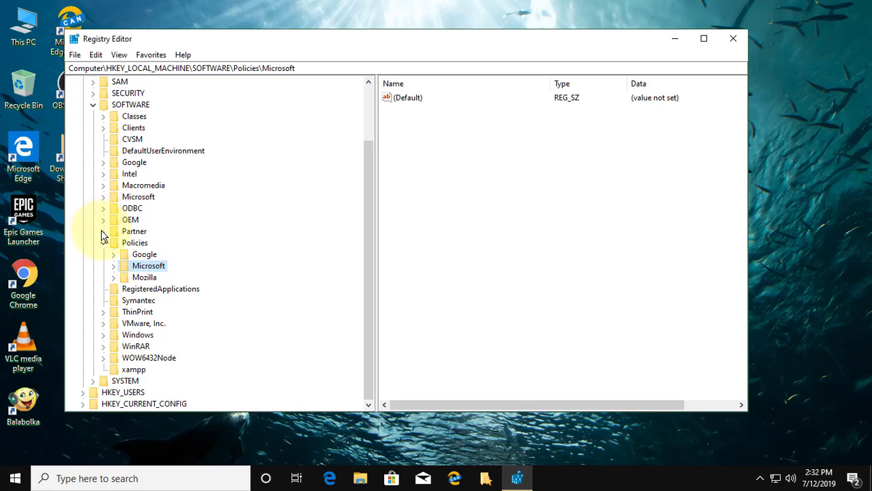
left_click(103, 242)
left_click(93, 139)
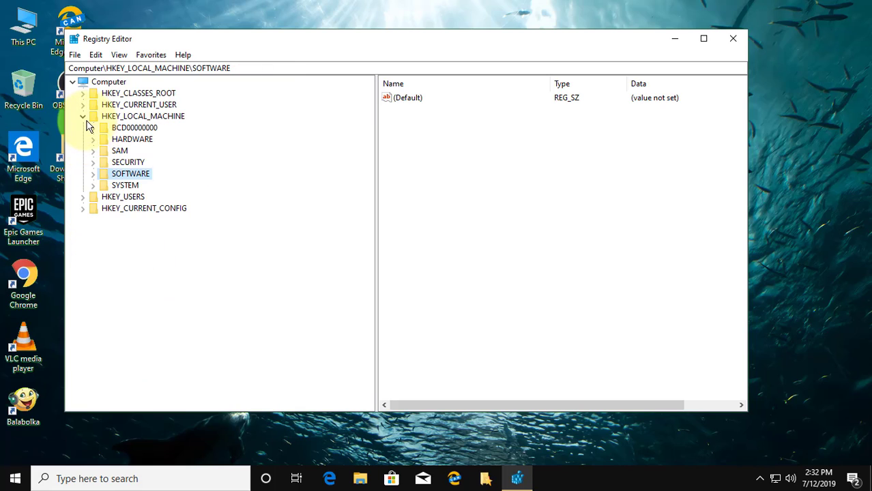
left_click(82, 117)
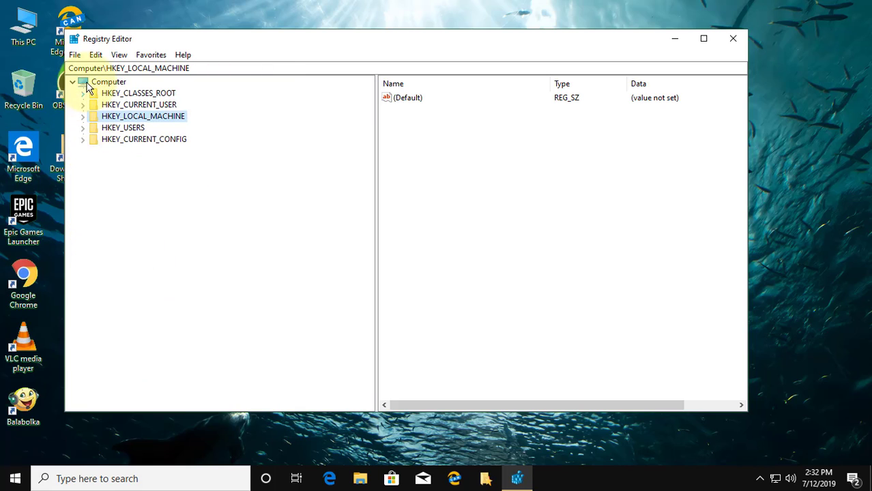
left_click(734, 39)
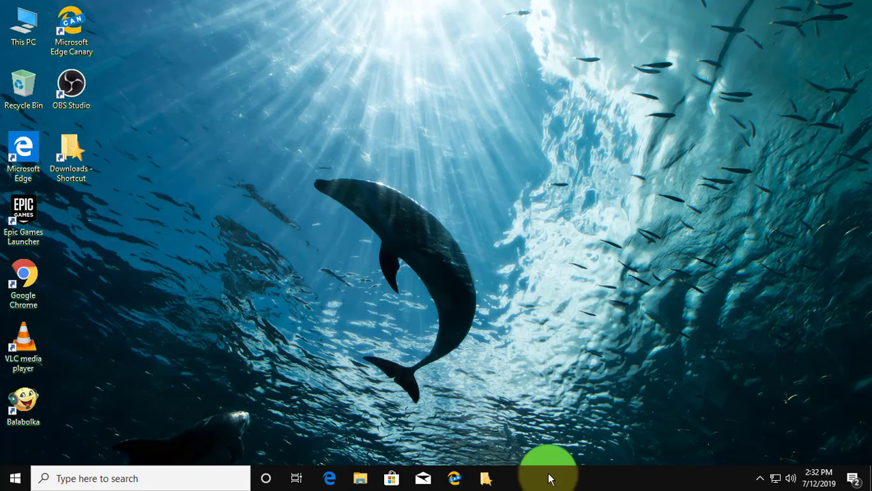
Restart the computer and sign back in to the administrator account by entering the account password
left_click(13, 480)
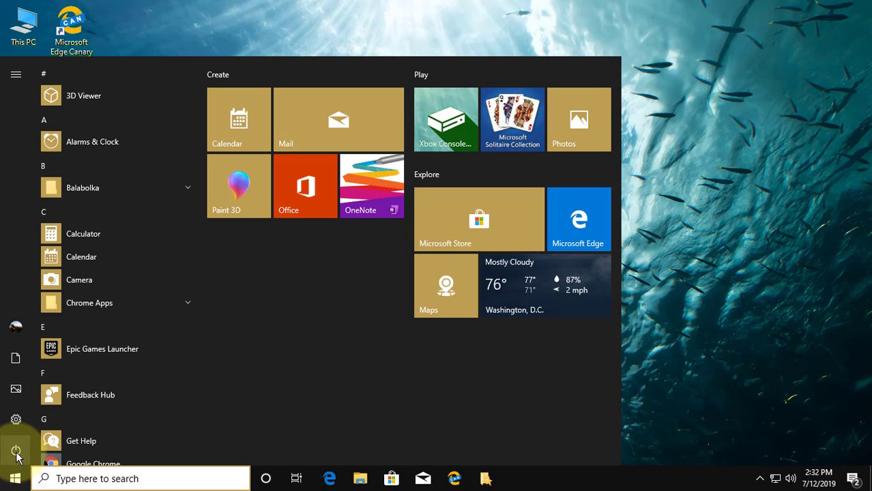
left_click(17, 454)
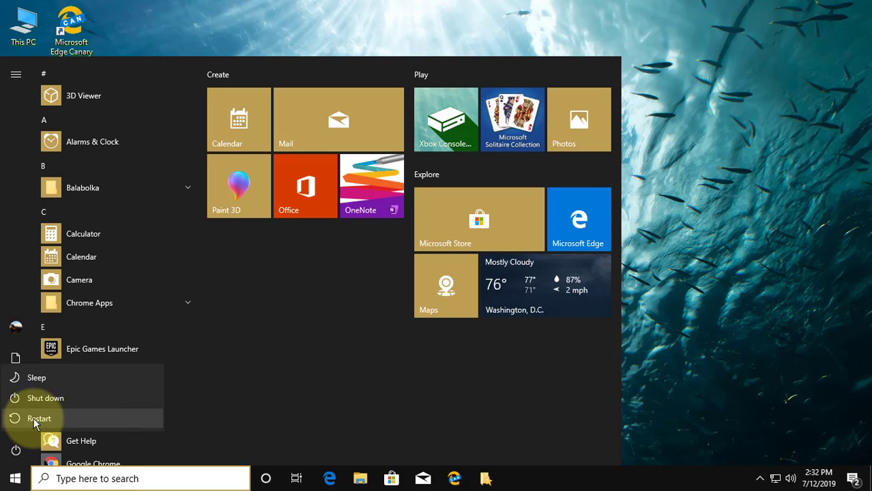
left_click(40, 420)
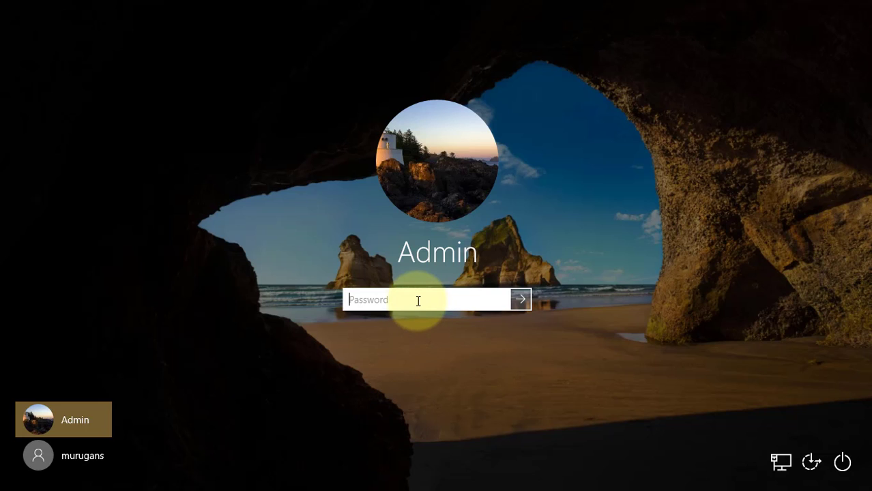
type("••")
key("Return")
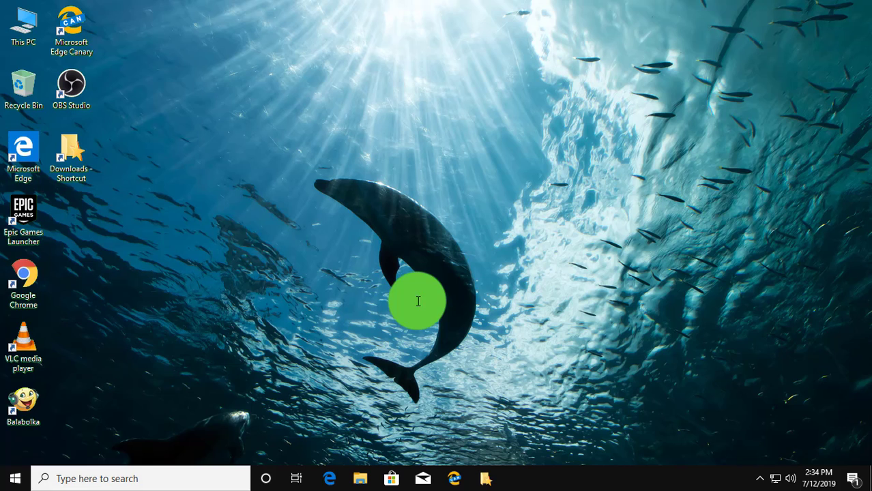
Open the Location page of the Privacy settings in Windows Settings and examine the device and app location access options
left_click(15, 483)
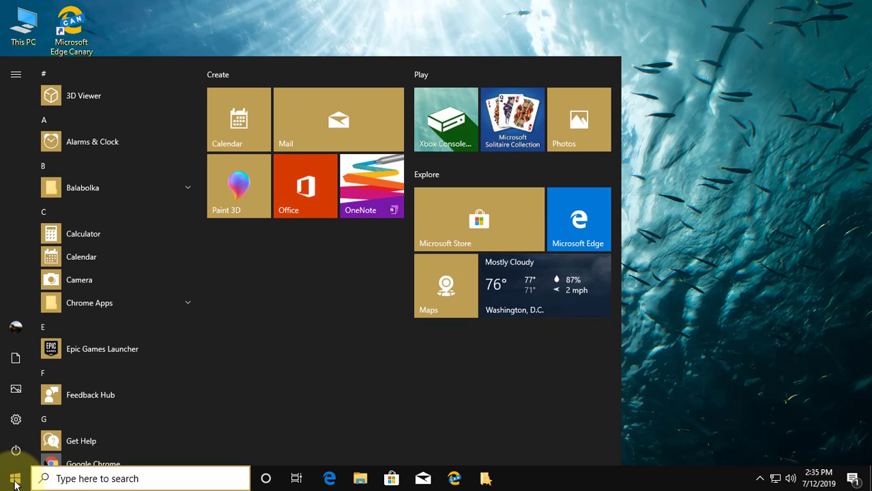
left_click(16, 416)
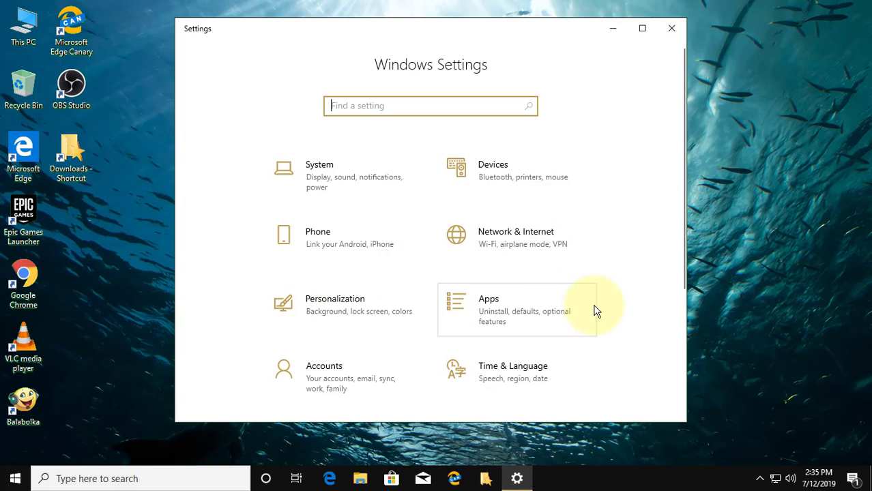
scroll(607, 304, "down", 3)
left_click(517, 333)
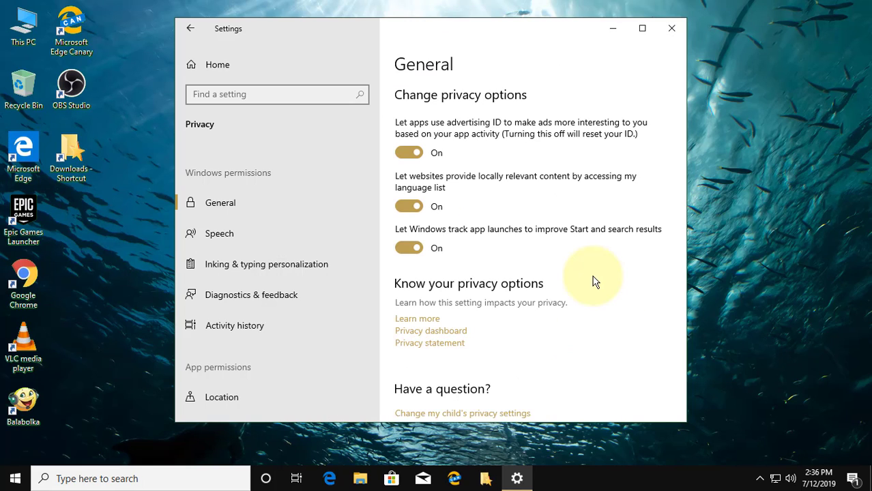
left_click(209, 412)
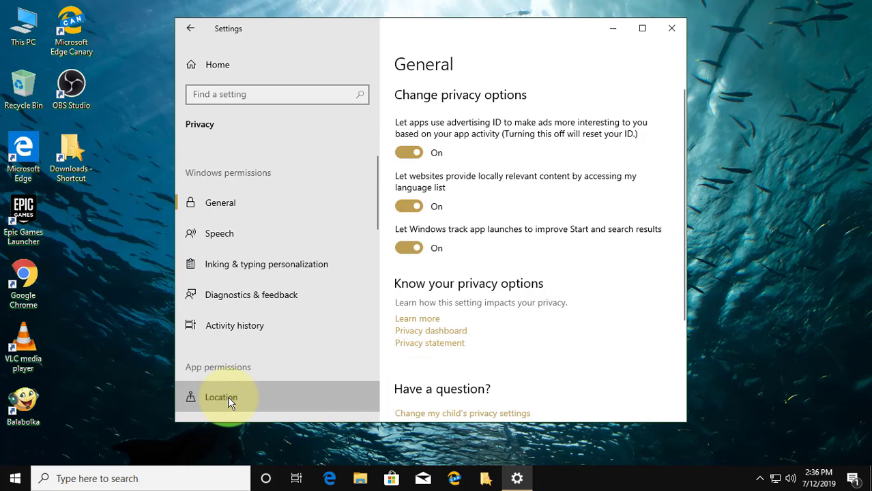
left_click(230, 402)
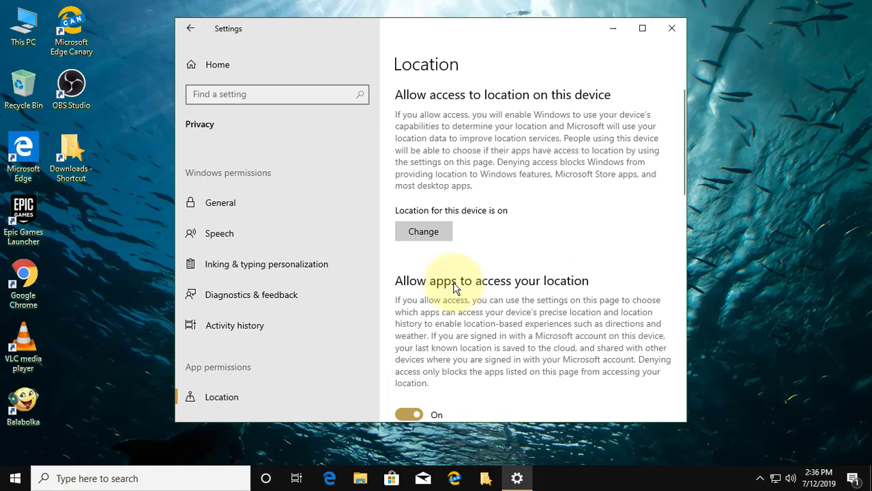
scroll(455, 287, "down", 3)
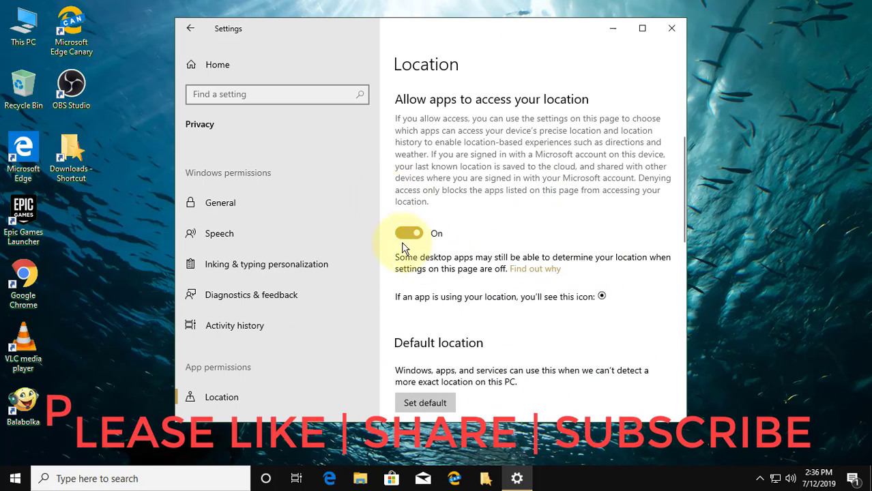